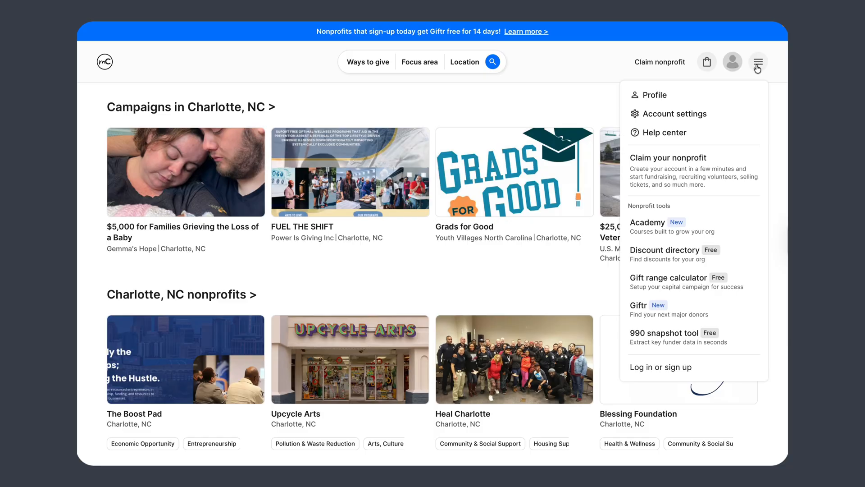
Step: Start a nonprofit sign-up and find Hedrick Project (Kannapolis, NC) by searching its EIN
{"action": "left_click", "coordinate": [655, 368]}
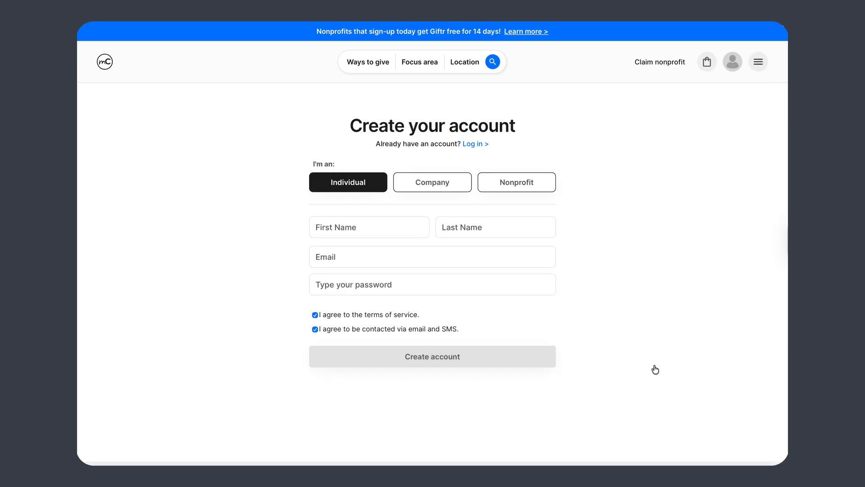
{"action": "left_click", "coordinate": [518, 184]}
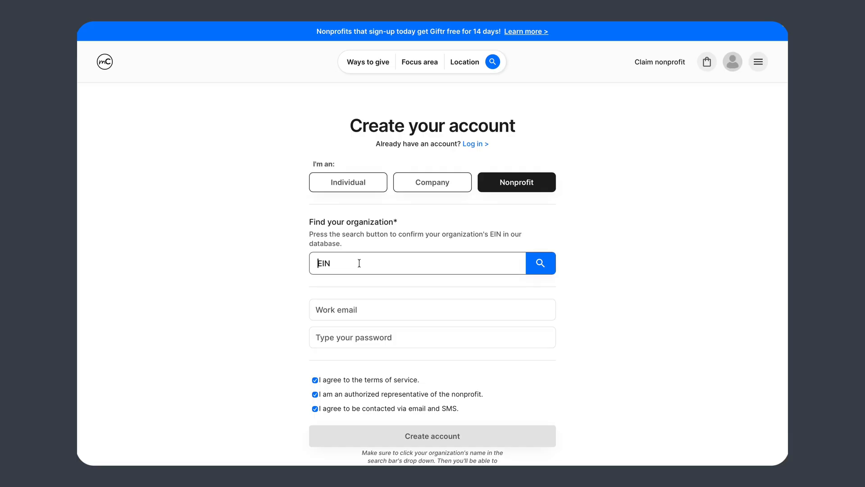
{"action": "left_click", "coordinate": [548, 264]}
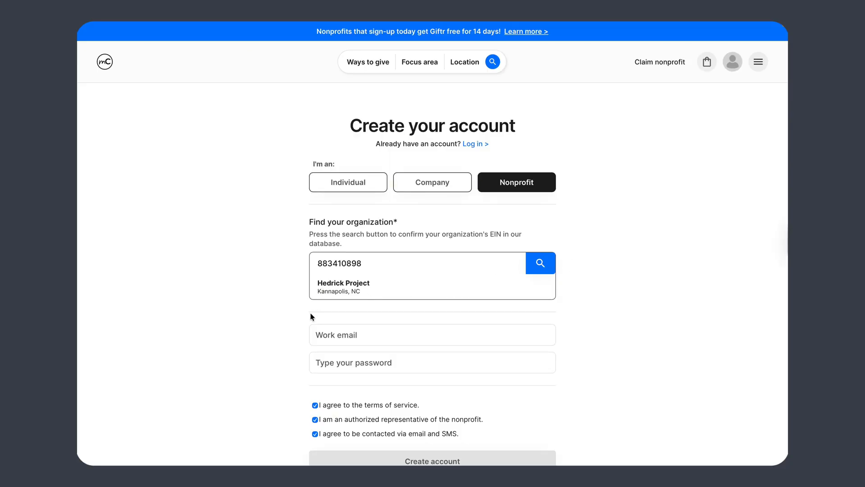
{"action": "left_click", "coordinate": [332, 286]}
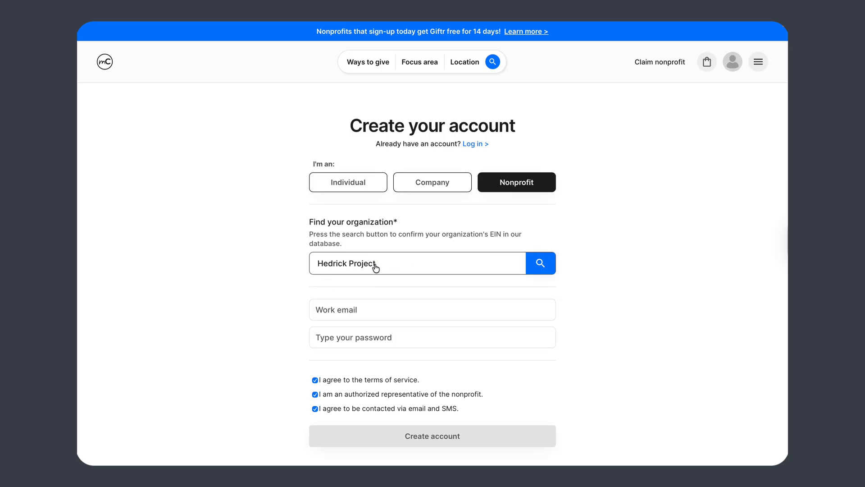
Step: Create the Hedrick Project account with the work email and a generated strong password
{"action": "scroll", "coordinate": [376, 268], "scroll_direction": "down", "scroll_amount": 2}
{"action": "left_click", "coordinate": [368, 240]}
{"action": "key", "text": "Tab"}
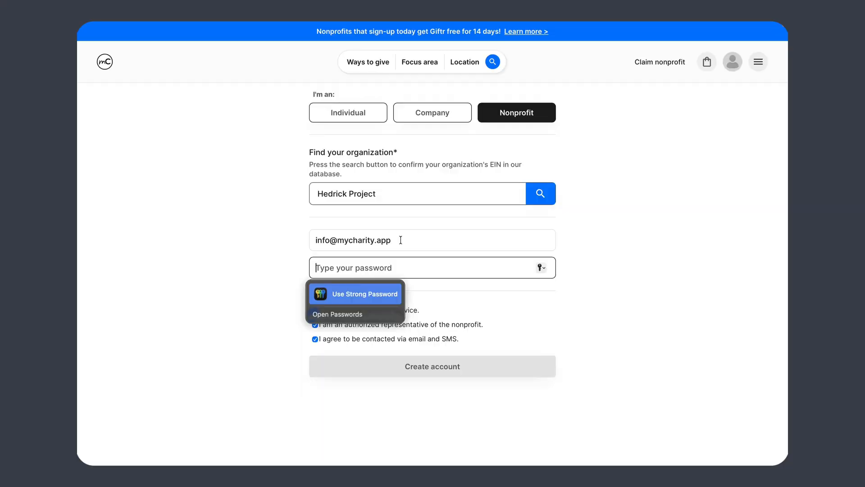
{"action": "left_click", "coordinate": [344, 293]}
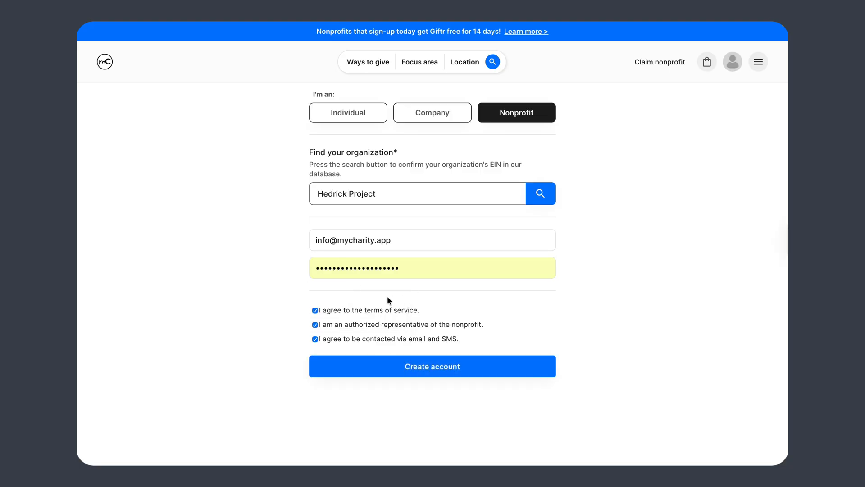
{"action": "scroll", "coordinate": [427, 384], "scroll_direction": "up", "scroll_amount": 1}
{"action": "left_click", "coordinate": [433, 396]}
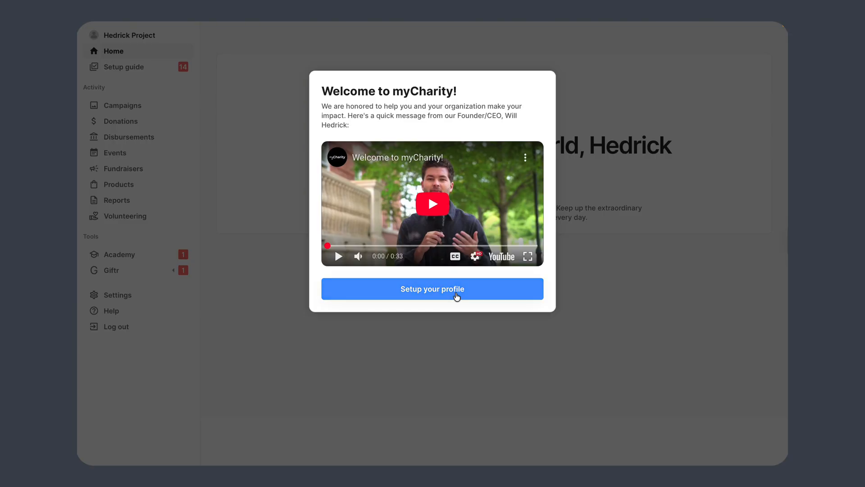
Step: Begin profile setup from the welcome dialog and review the Setup guide checklist at 13%
{"action": "left_click", "coordinate": [457, 297]}
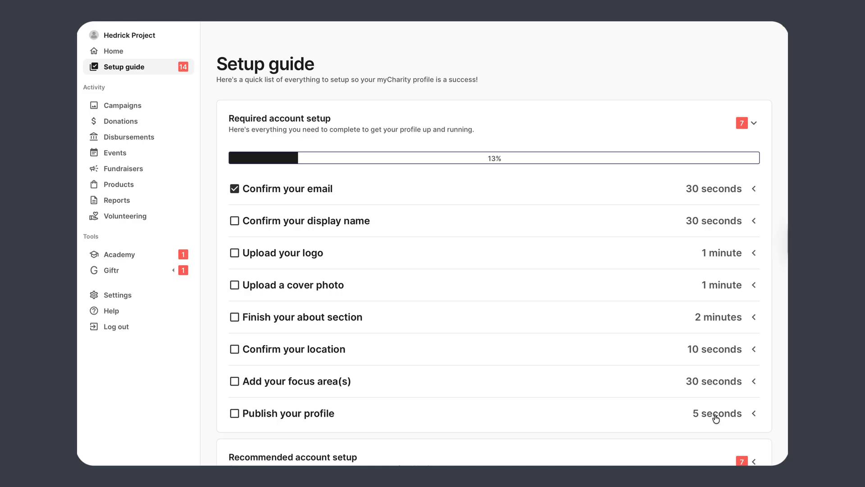
{"action": "scroll", "coordinate": [716, 417], "scroll_direction": "down", "scroll_amount": 3}
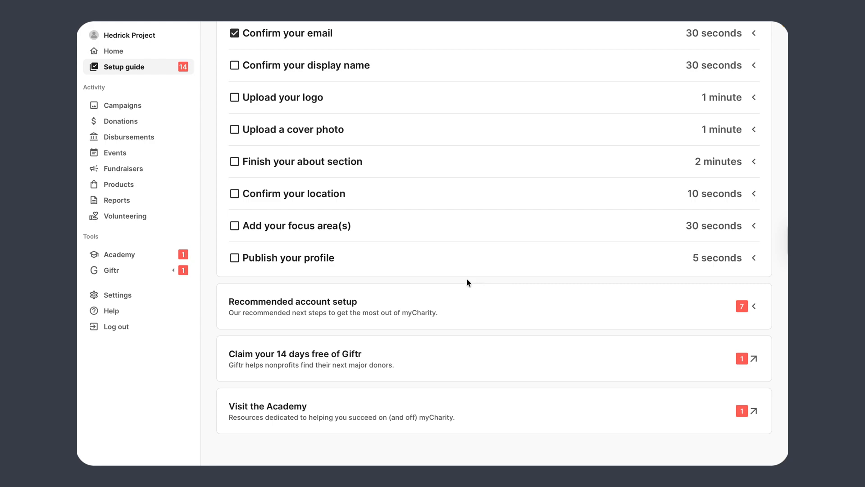
{"action": "scroll", "coordinate": [462, 299], "scroll_direction": "up", "scroll_amount": 3}
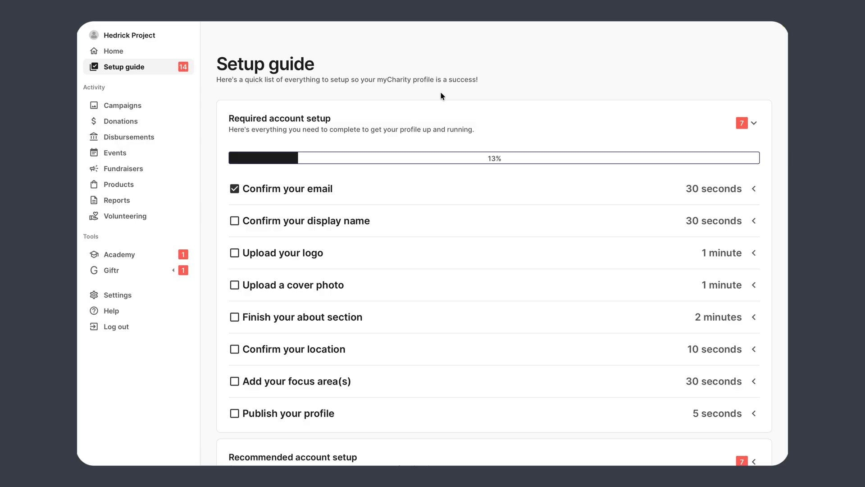
Step: Change the display name to myCharity, then expand the Upload your logo step
{"action": "left_click", "coordinate": [304, 221]}
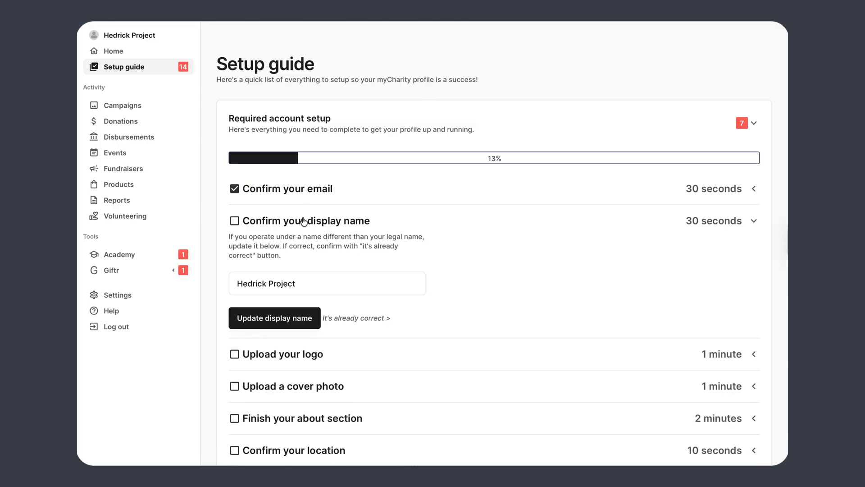
{"action": "triple_click", "coordinate": [310, 287]}
{"action": "type", "text": "myCharity"}
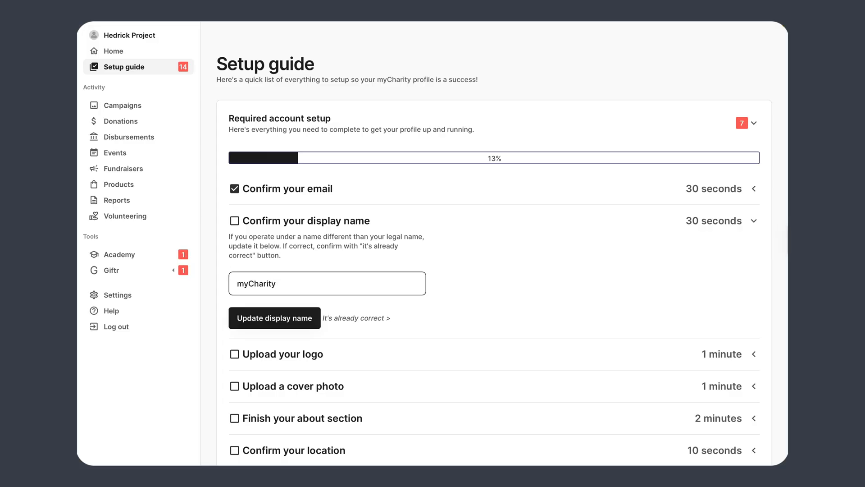
{"action": "left_click", "coordinate": [260, 329]}
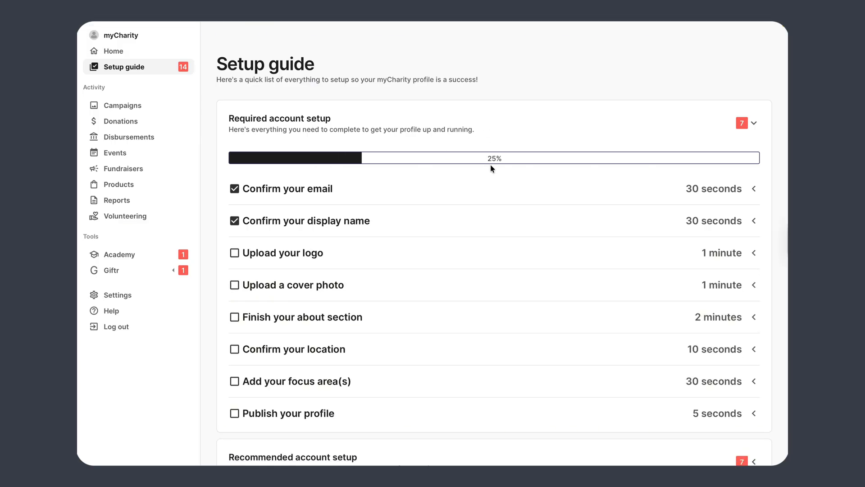
{"action": "left_click", "coordinate": [312, 256]}
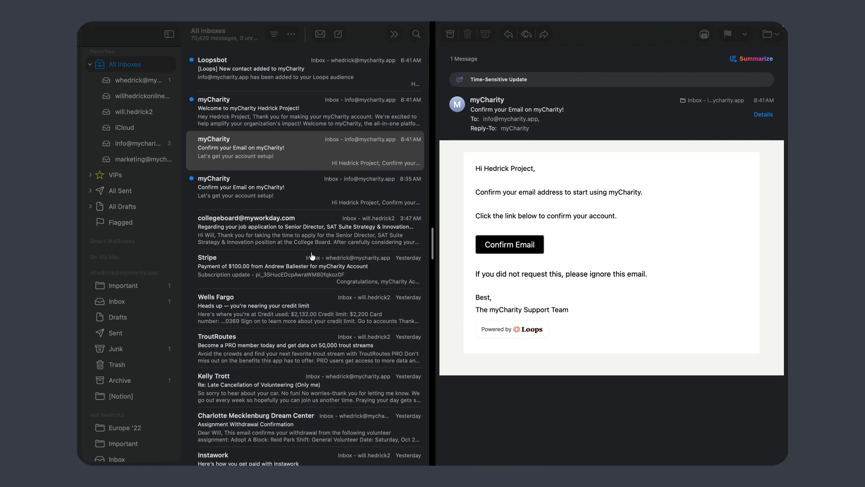
Step: Switch to the desktop holding the Account setup folder and show all open windows
{"action": "key", "text": "ctrl+Left"}
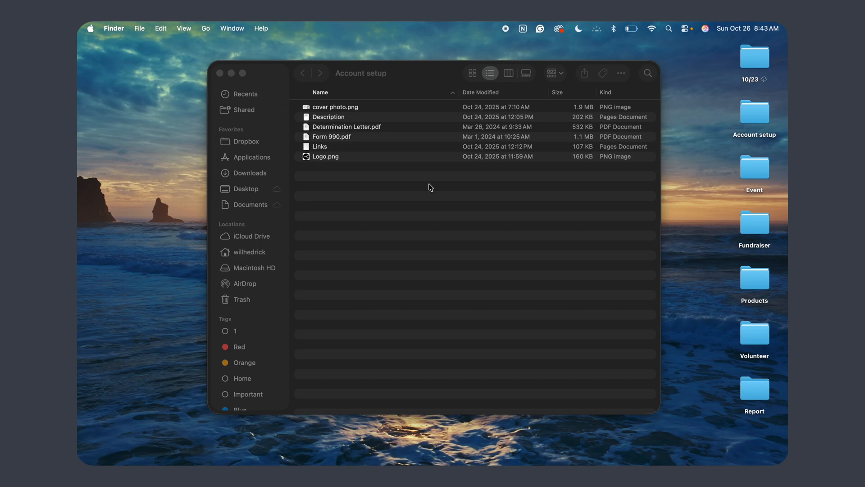
{"action": "key", "text": "ctrl+Up"}
{"action": "mouse_move", "coordinate": [469, 21]}
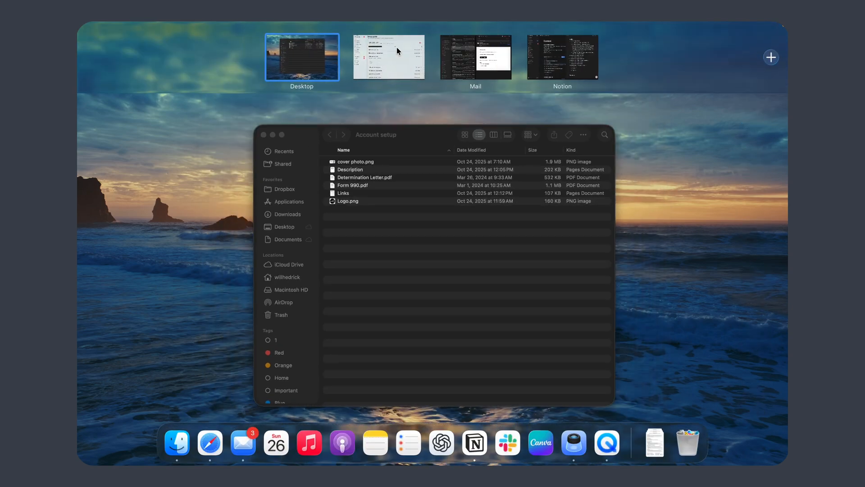
{"action": "left_click", "coordinate": [397, 47]}
{"action": "key", "text": "ctrl+Left"}
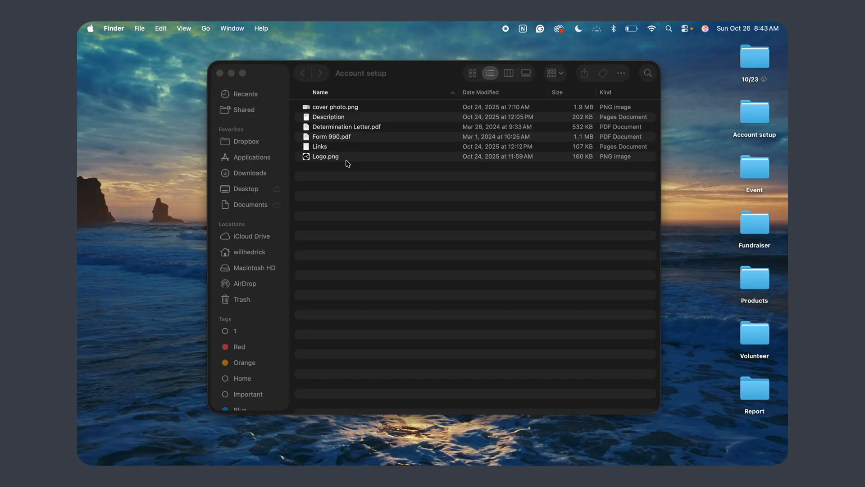
{"action": "key", "text": "ctrl+Right"}
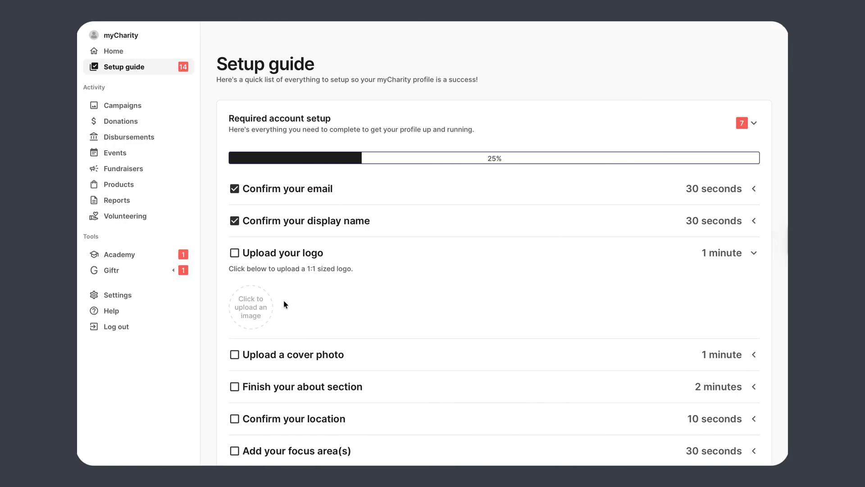
Step: Upload Logo.png from Desktop > Account setup as the organisation's logo
{"action": "left_click", "coordinate": [254, 310]}
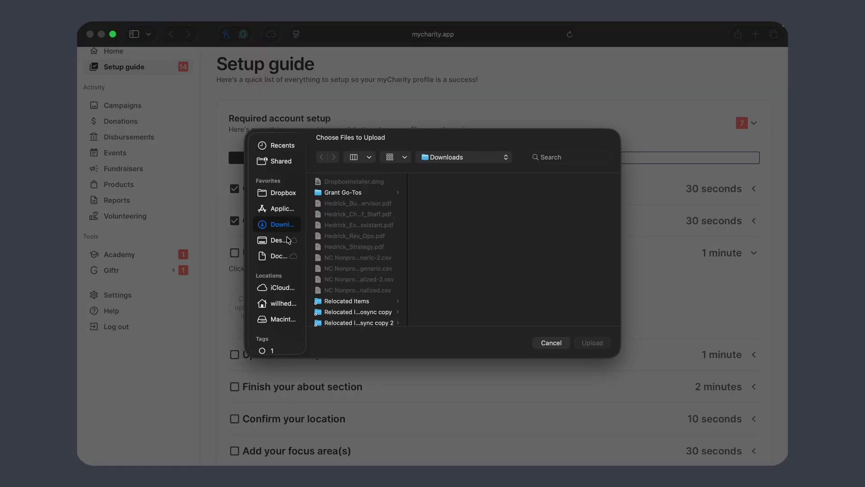
{"action": "left_click", "coordinate": [278, 242]}
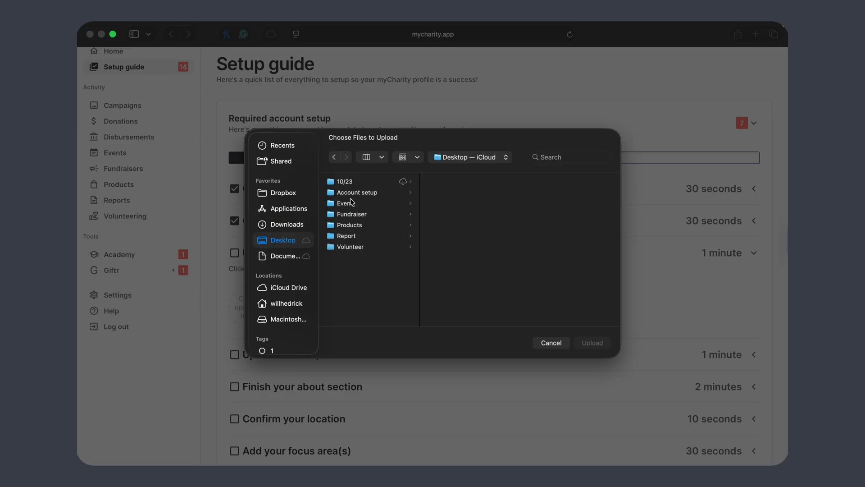
{"action": "left_click", "coordinate": [364, 193]}
{"action": "left_click", "coordinate": [467, 236]}
{"action": "left_click", "coordinate": [592, 343]}
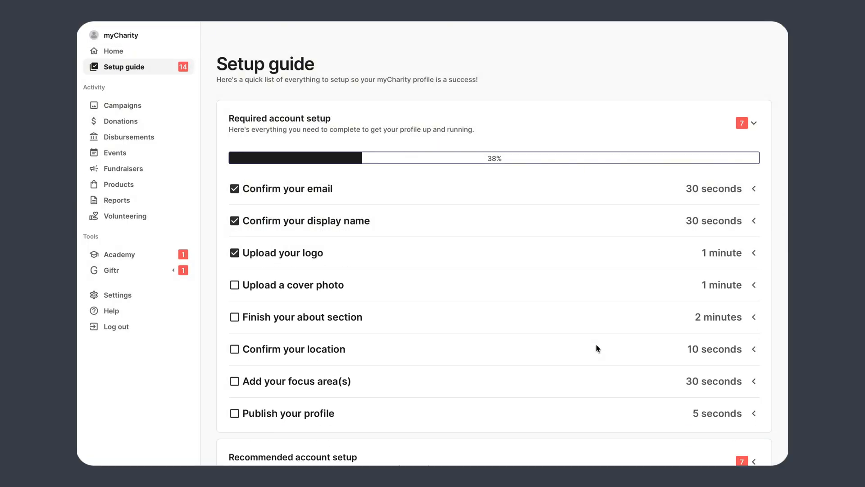
Step: Upload cover photo.png as the organisation's cover photo
{"action": "left_click", "coordinate": [326, 291]}
{"action": "scroll", "coordinate": [276, 295], "scroll_direction": "down", "scroll_amount": 1}
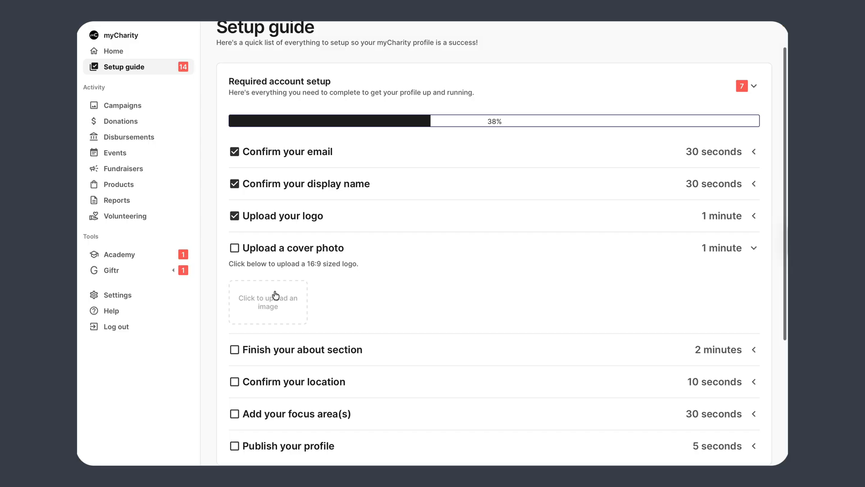
{"action": "left_click", "coordinate": [276, 295]}
{"action": "left_click", "coordinate": [457, 183]}
{"action": "left_click", "coordinate": [592, 343]}
{"action": "scroll", "coordinate": [591, 343], "scroll_direction": "down", "scroll_amount": 2}
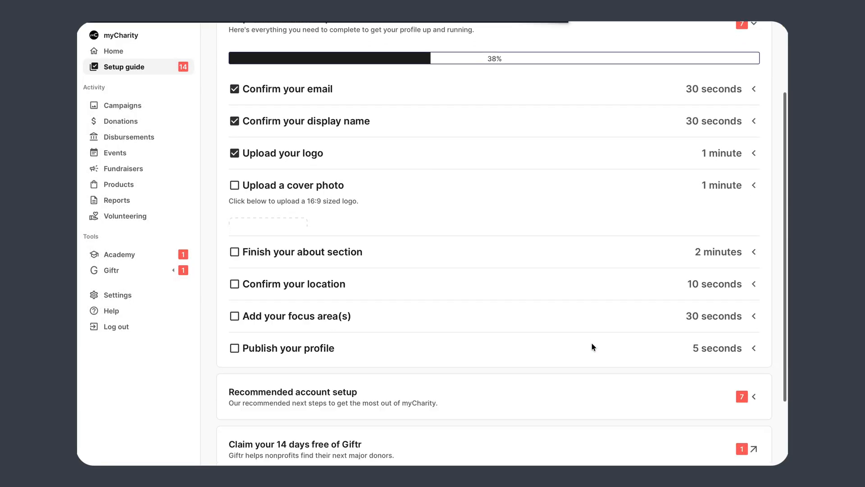
Step: Expand the Finish your about section step and switch to the Account setup desktop
{"action": "left_click", "coordinate": [340, 217]}
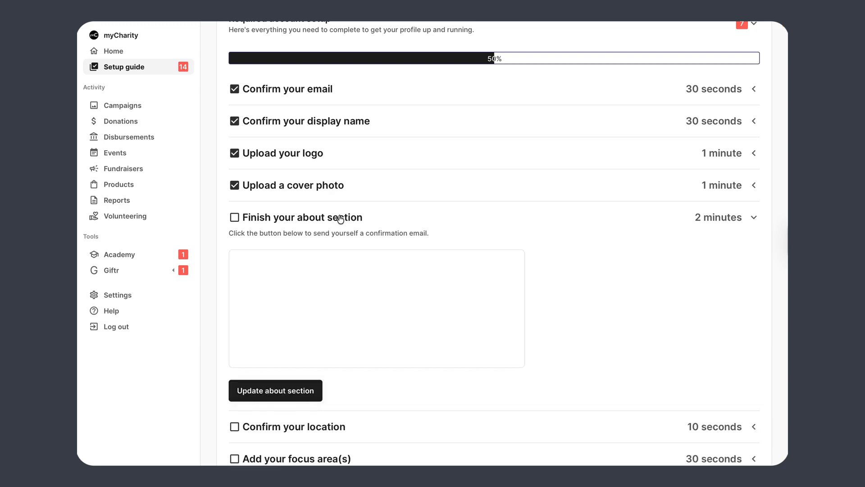
{"action": "scroll", "coordinate": [340, 219], "scroll_direction": "down", "scroll_amount": 1}
{"action": "key", "text": "ctrl+Left"}
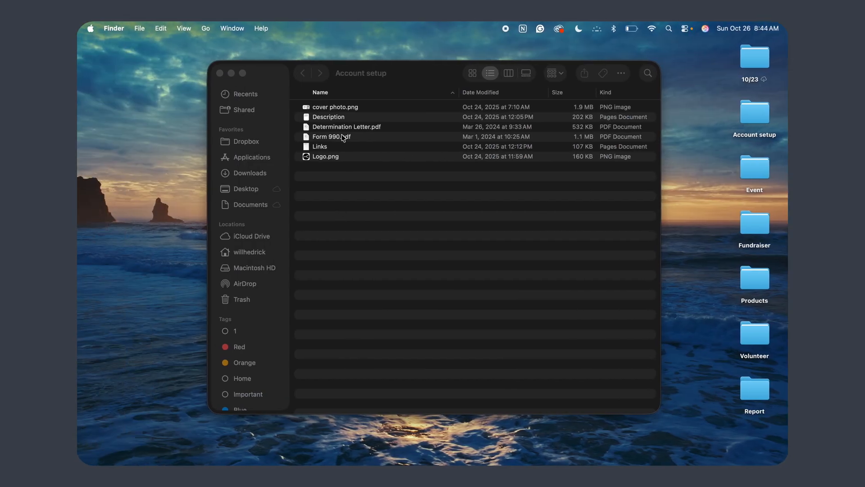
Step: Copy all text from the Description document in Pages into the about section box
{"action": "left_click", "coordinate": [334, 117]}
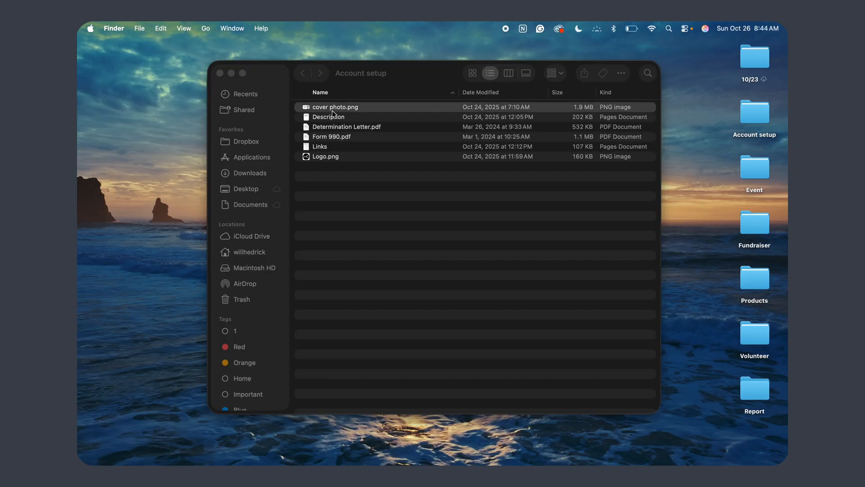
{"action": "left_click", "coordinate": [334, 117]}
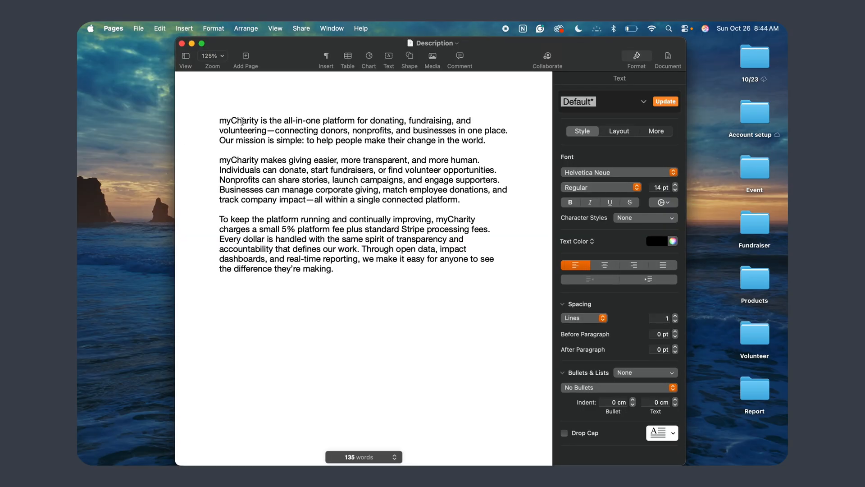
{"action": "key", "text": "super+a"}
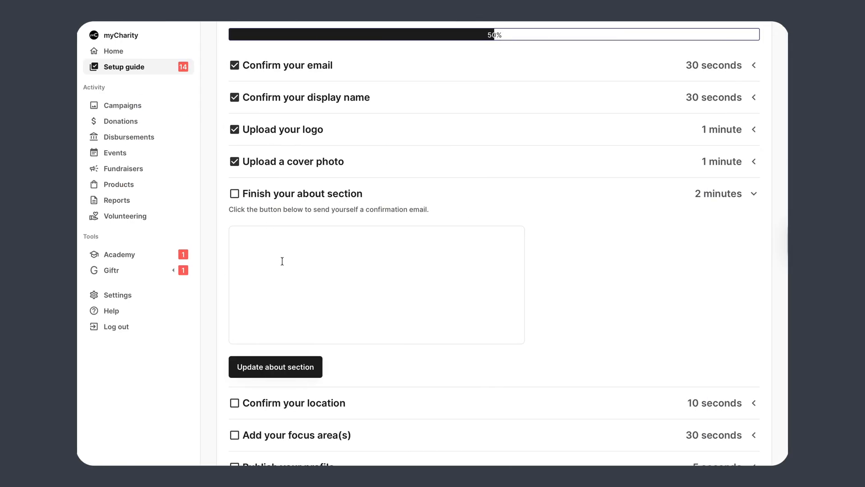
{"action": "left_click", "coordinate": [283, 256]}
{"action": "key", "text": "super+v"}
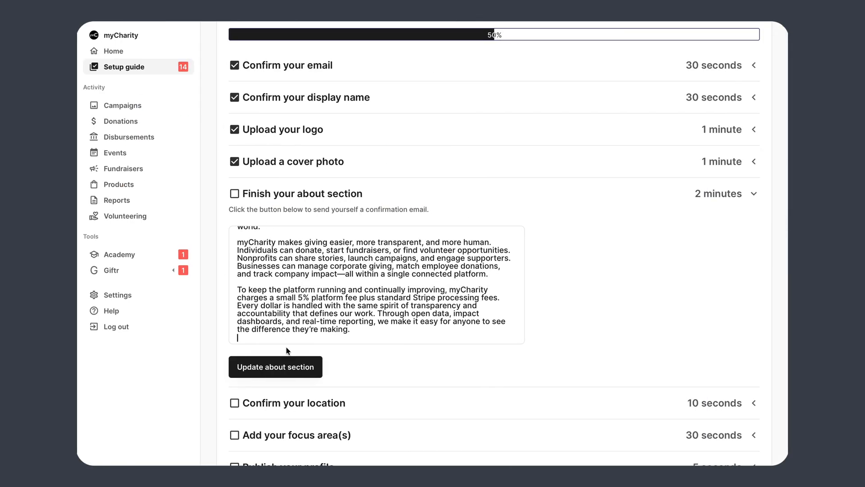
Step: Save the about section and confirm Charlotte, NC as the location
{"action": "left_click", "coordinate": [283, 373]}
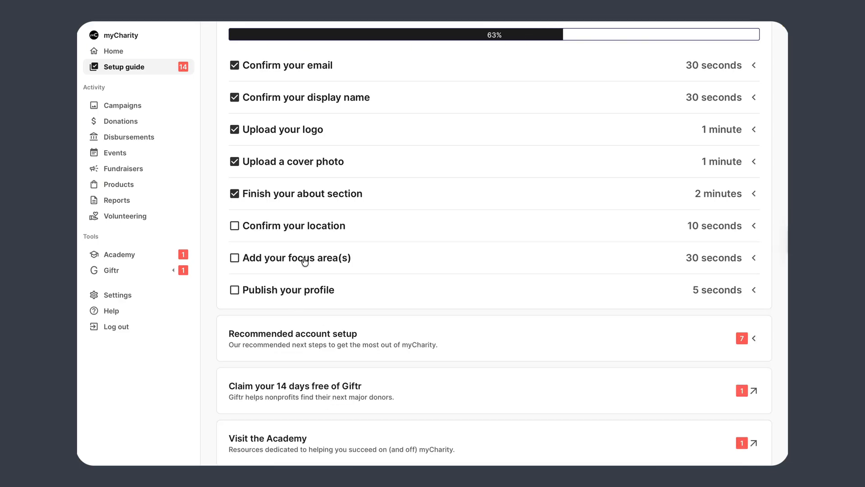
{"action": "left_click", "coordinate": [303, 226]}
{"action": "triple_click", "coordinate": [295, 277]}
{"action": "type", "text": "Charlotte, NC"}
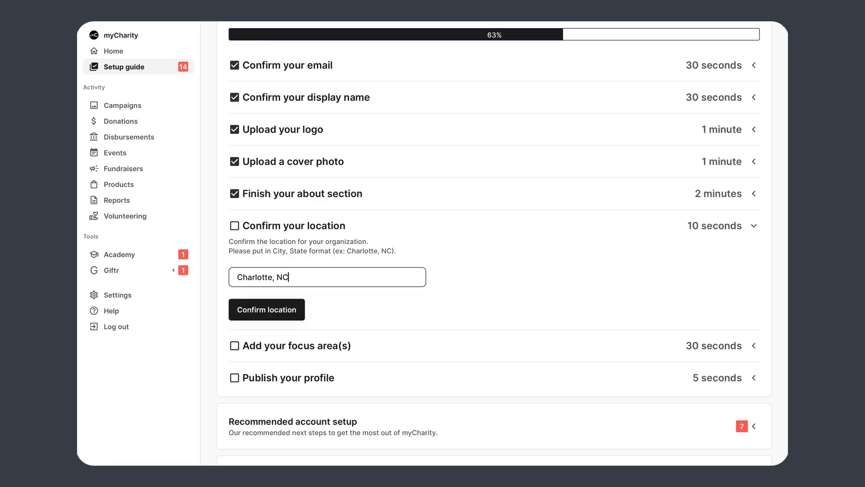
{"action": "key", "text": "Return"}
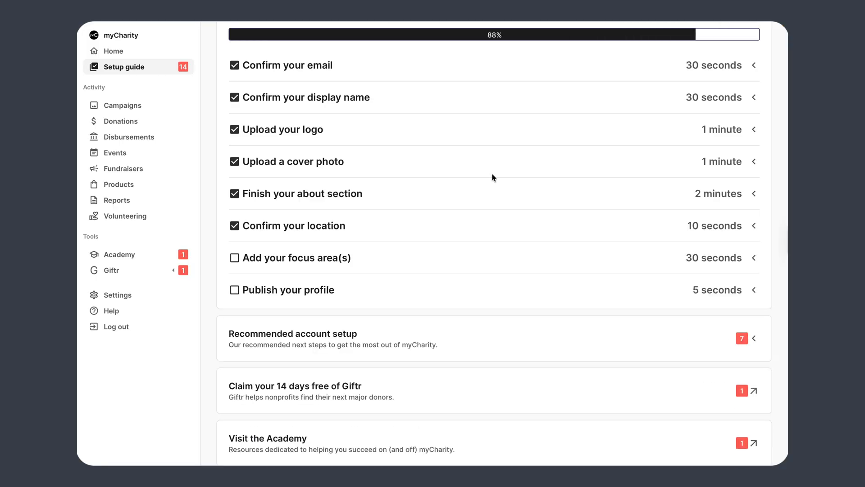
Step: Search the focus areas list for Technology
{"action": "left_click", "coordinate": [323, 262]}
{"action": "left_click", "coordinate": [289, 305]}
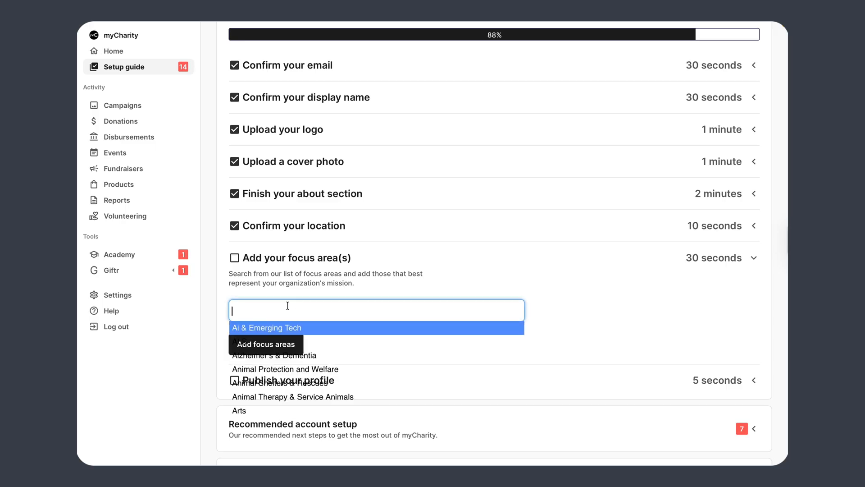
{"action": "type", "text": "Technology"}
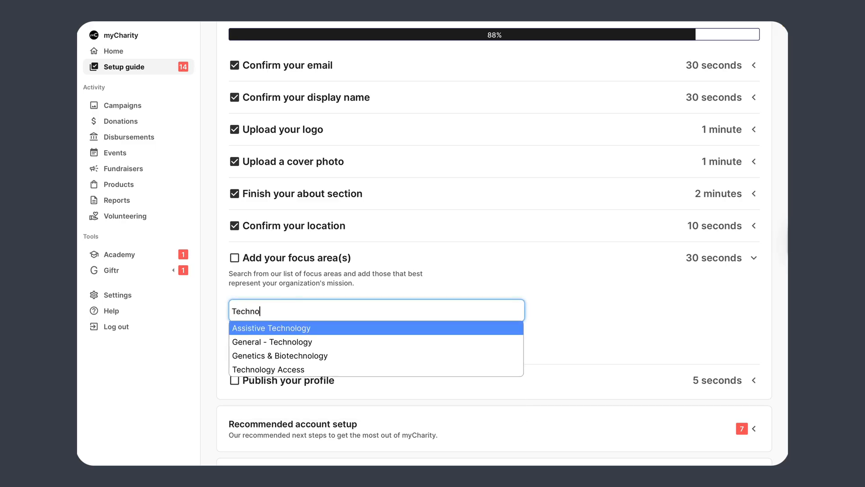
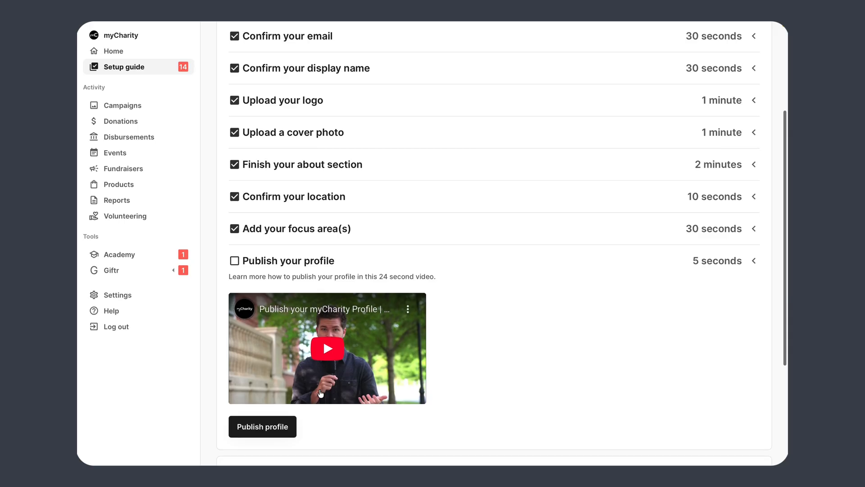
Step: Scroll the Setup guide to review the required checklist at 88%
{"action": "scroll", "coordinate": [309, 106], "scroll_direction": "up", "scroll_amount": 3}
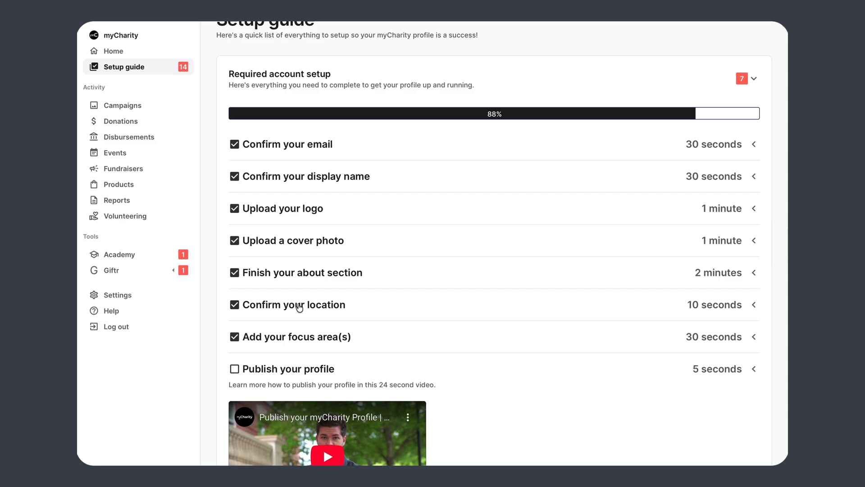
{"action": "scroll", "coordinate": [299, 306], "scroll_direction": "down", "scroll_amount": 4}
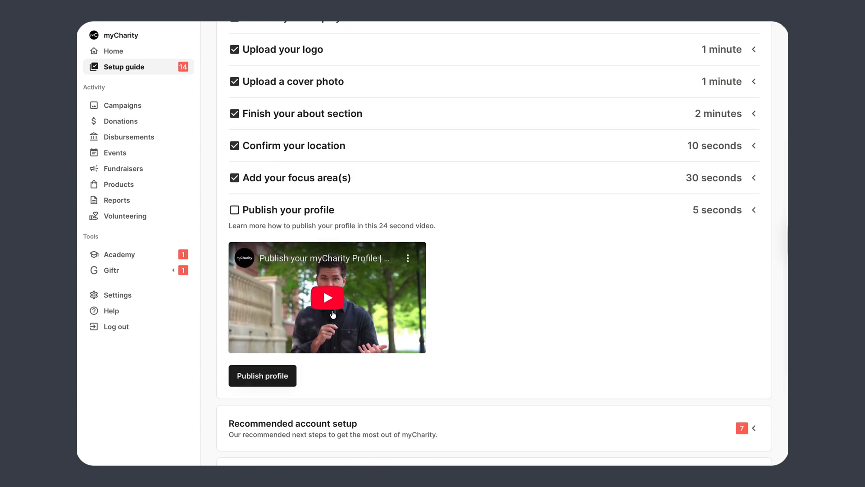
Step: Publish the profile, pause the welcome video, and continue to the recommended checklist
{"action": "left_click", "coordinate": [271, 375]}
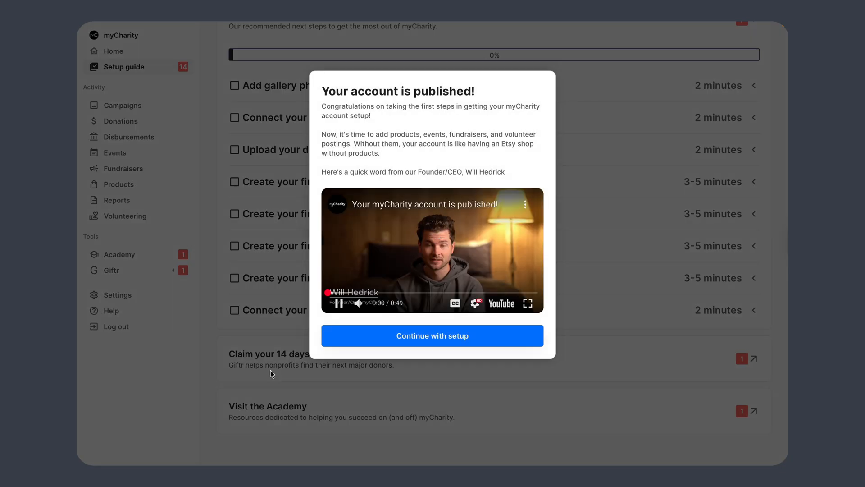
{"action": "left_click", "coordinate": [435, 261]}
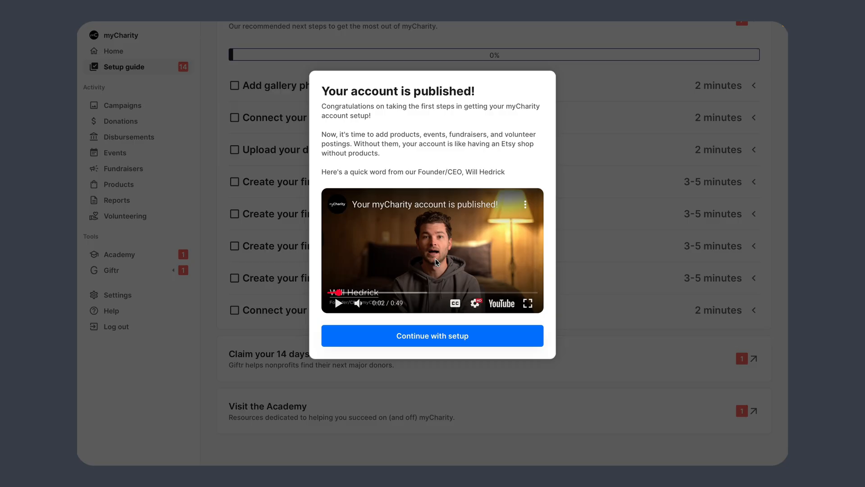
{"action": "left_click", "coordinate": [432, 338]}
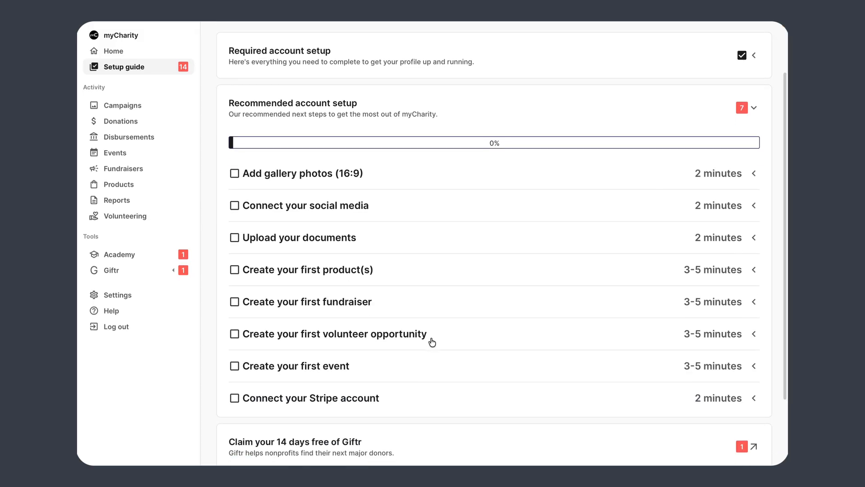
{"action": "scroll", "coordinate": [432, 342], "scroll_direction": "down", "scroll_amount": 2}
{"action": "scroll", "coordinate": [432, 342], "scroll_direction": "up", "scroll_amount": 2}
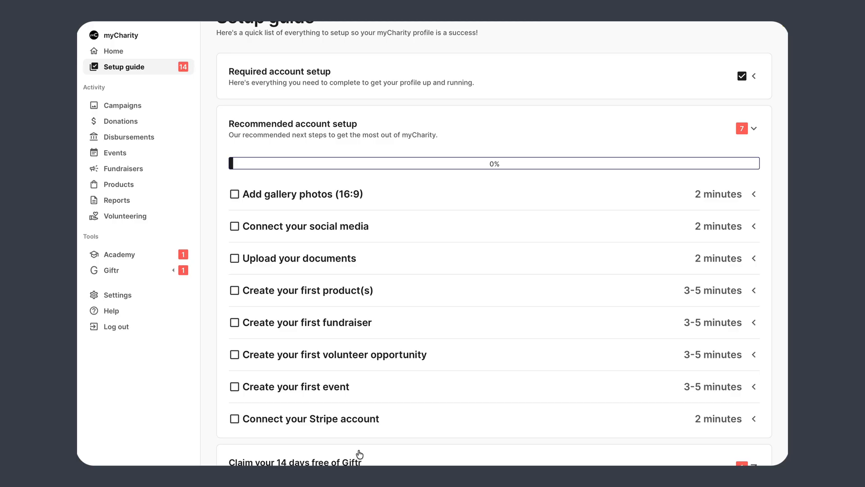
Step: Skip the Add gallery photos (16:9) step without uploading any images
{"action": "left_click", "coordinate": [296, 194]}
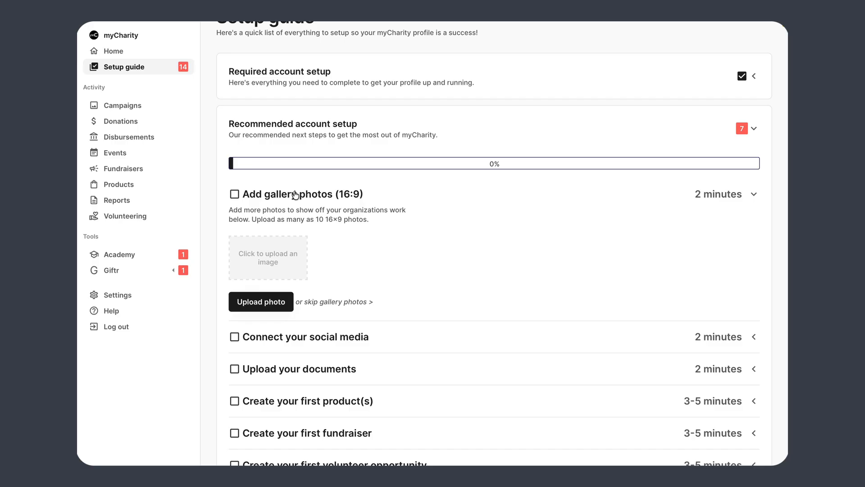
{"action": "scroll", "coordinate": [295, 195], "scroll_direction": "down", "scroll_amount": 3}
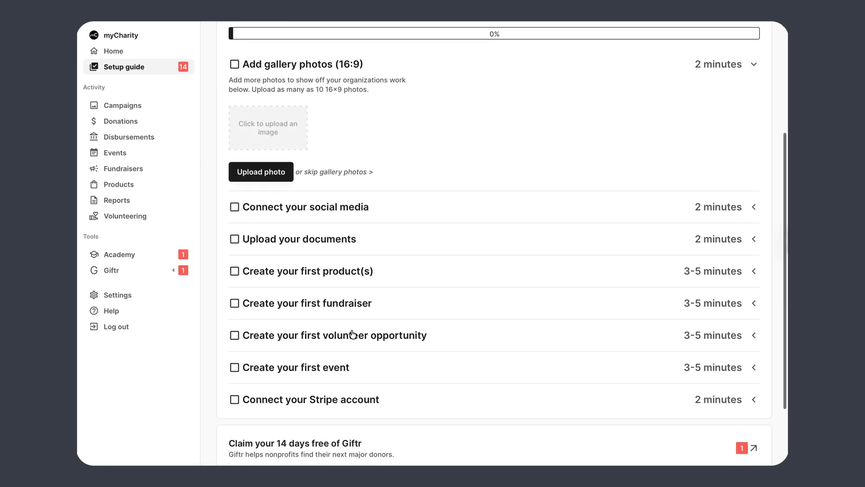
{"action": "scroll", "coordinate": [353, 334], "scroll_direction": "up", "scroll_amount": 3}
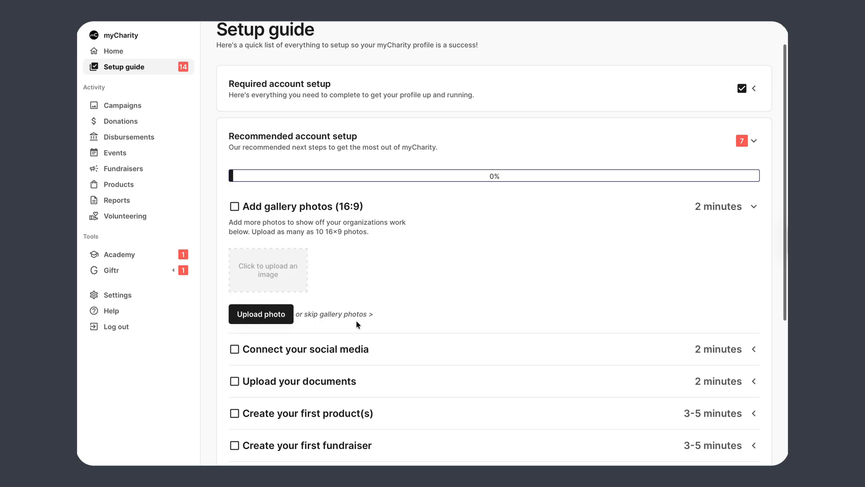
{"action": "scroll", "coordinate": [356, 320], "scroll_direction": "up", "scroll_amount": 1}
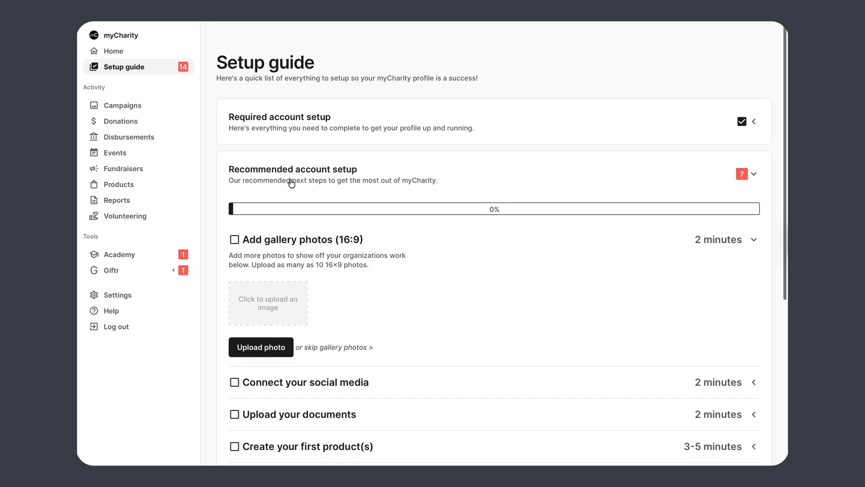
{"action": "left_click", "coordinate": [314, 348]}
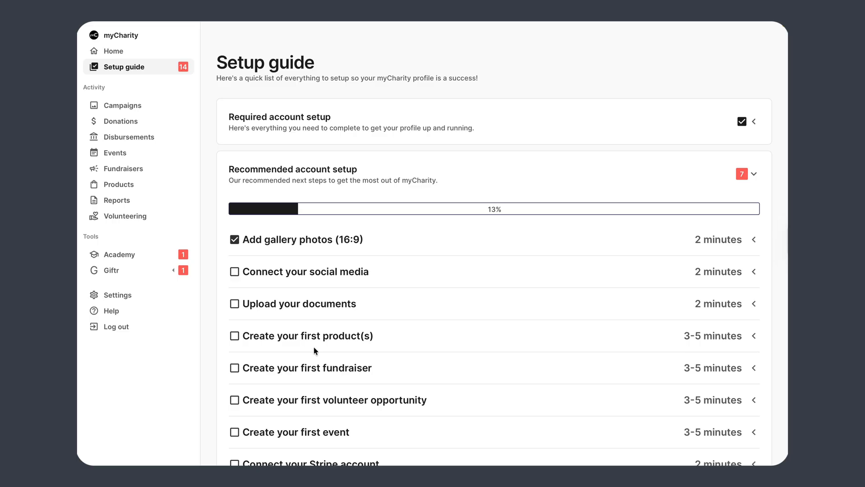
Step: Expand Connect your social media and open Links.pages from Finder
{"action": "left_click", "coordinate": [354, 282]}
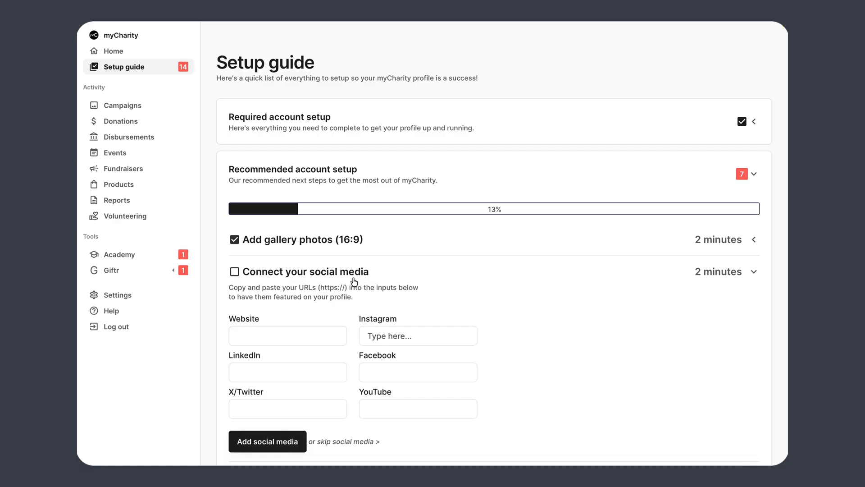
{"action": "scroll", "coordinate": [353, 282], "scroll_direction": "down", "scroll_amount": 2}
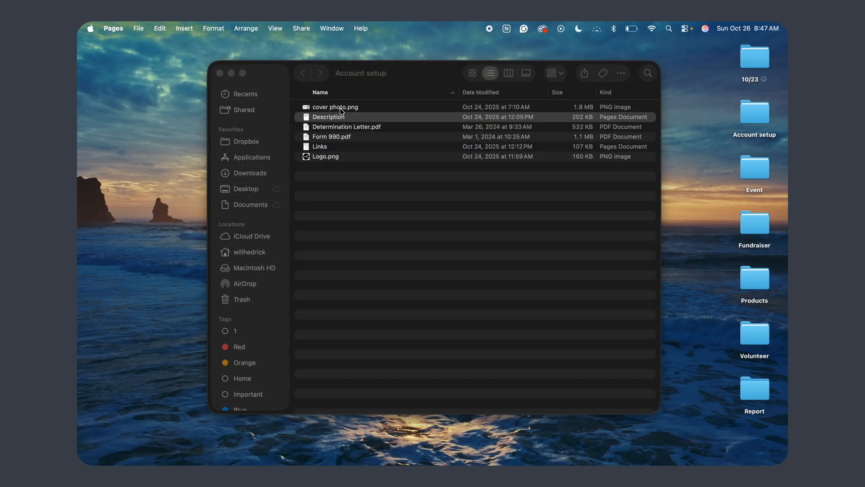
{"action": "left_click", "coordinate": [336, 148]}
{"action": "double_click", "coordinate": [336, 148]}
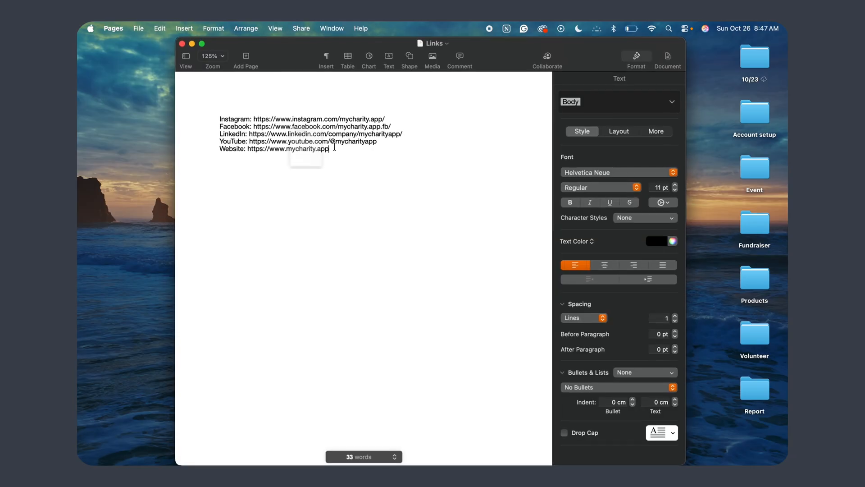
Step: Copy the Instagram and Facebook URLs from Links into their myCharity fields
{"action": "left_click_drag", "start_coordinate": [252, 118], "coordinate": [406, 120]}
{"action": "key", "text": "super+c"}
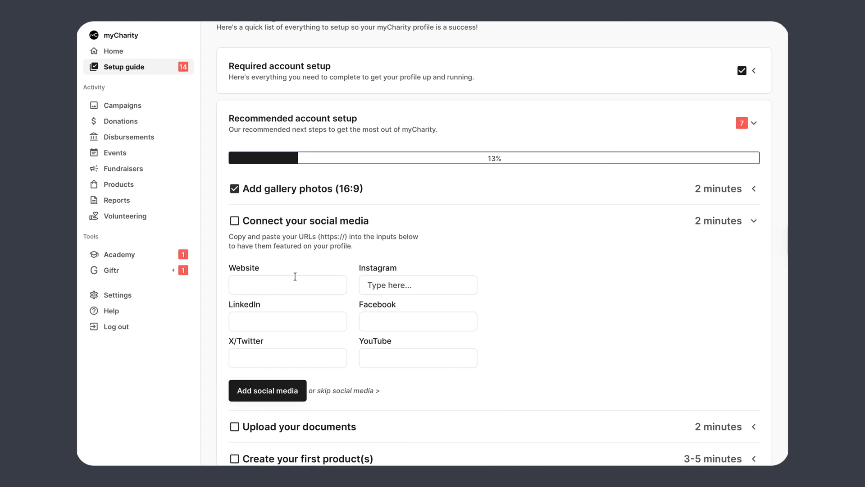
{"action": "key", "text": "ctrl+Left"}
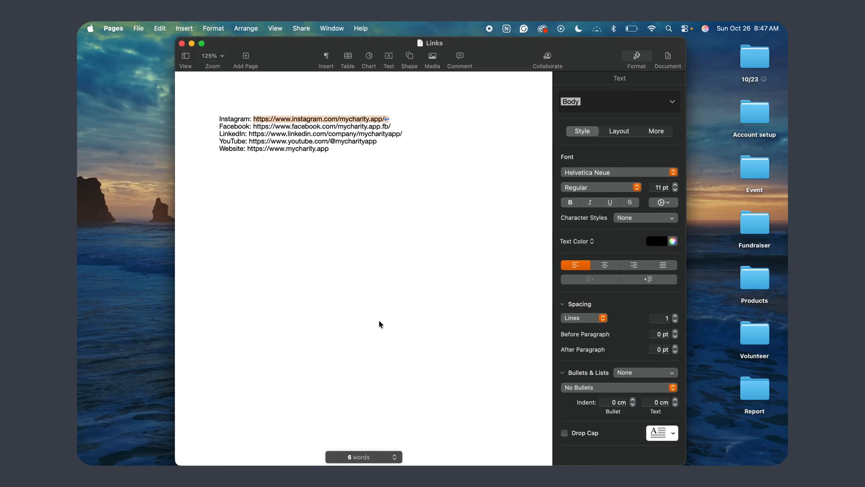
{"action": "key", "text": "ctrl+Right"}
{"action": "left_click", "coordinate": [387, 288]}
{"action": "key", "text": "super+v"}
{"action": "key", "text": "ctrl+Left"}
{"action": "left_click", "coordinate": [253, 126]}
{"action": "left_click_drag", "start_coordinate": [254, 126], "coordinate": [436, 125]}
{"action": "key", "text": "super+c"}
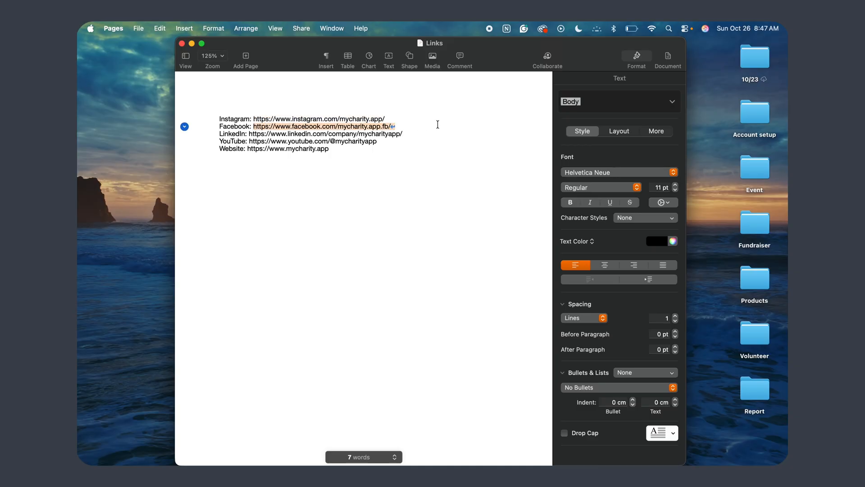
{"action": "key", "text": "ctrl+Right"}
{"action": "left_click", "coordinate": [387, 324]}
{"action": "key", "text": "super+v"}
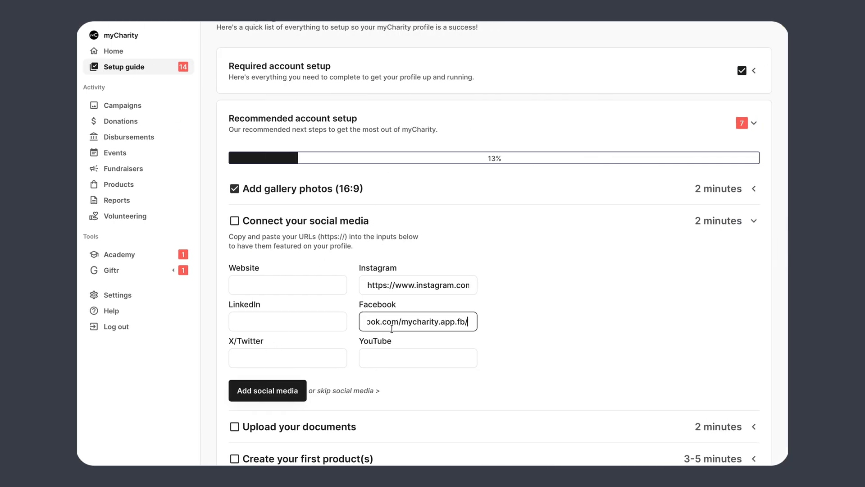
Step: Copy the LinkedIn URL from Links into the LinkedIn field
{"action": "key", "text": "ctrl+Right"}
{"action": "left_click_drag", "start_coordinate": [249, 133], "coordinate": [418, 131]}
{"action": "key", "text": "super+c"}
{"action": "key", "text": "ctrl+Right"}
{"action": "left_click", "coordinate": [301, 323]}
{"action": "key", "text": "super+v"}
Step: Copy the YouTube and Website URLs from Links into their matching fields
{"action": "key", "text": "ctrl+Right"}
{"action": "left_click_drag", "start_coordinate": [249, 141], "coordinate": [417, 140]}
{"action": "key", "text": "ctrl+Right"}
{"action": "left_click", "coordinate": [396, 360]}
{"action": "key", "text": "ctrl+Left"}
{"action": "left_click_drag", "start_coordinate": [247, 149], "coordinate": [408, 151]}
{"action": "key", "text": "super+c"}
{"action": "key", "text": "ctrl+Right"}
{"action": "left_click", "coordinate": [235, 286]}
{"action": "key", "text": "super+v"}
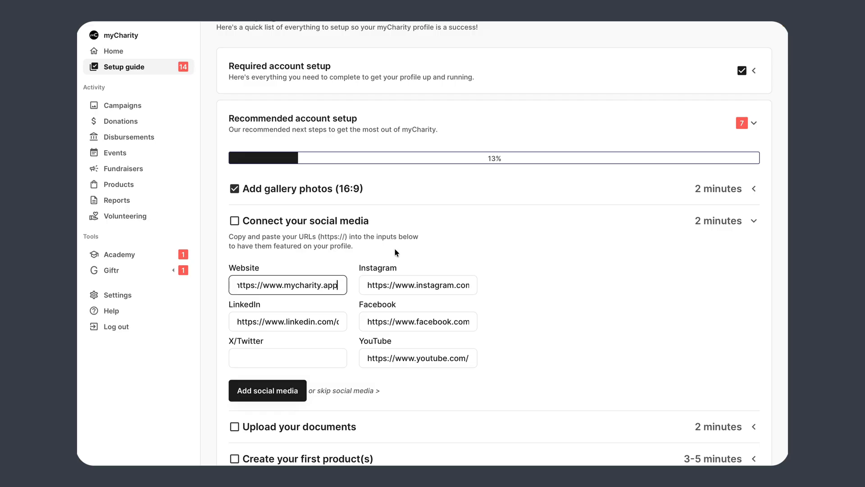
Step: Save the website and social profile links with Add social media
{"action": "scroll", "coordinate": [375, 288], "scroll_direction": "down", "scroll_amount": 3}
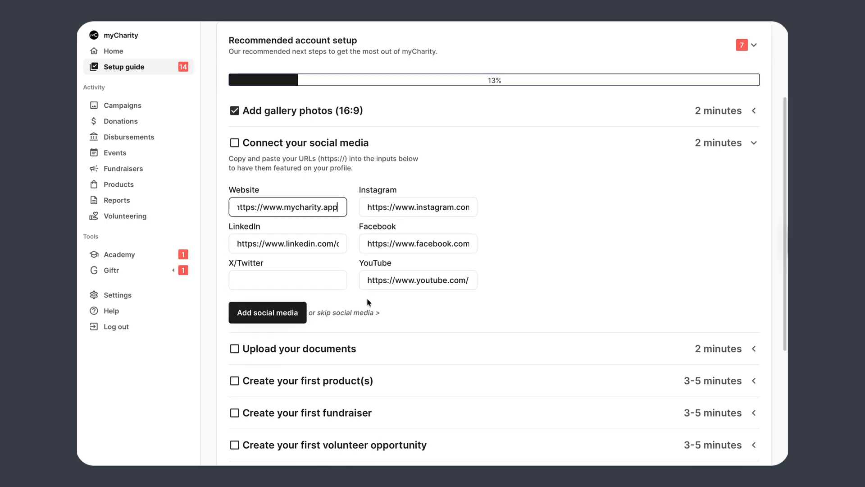
{"action": "left_click", "coordinate": [265, 318]}
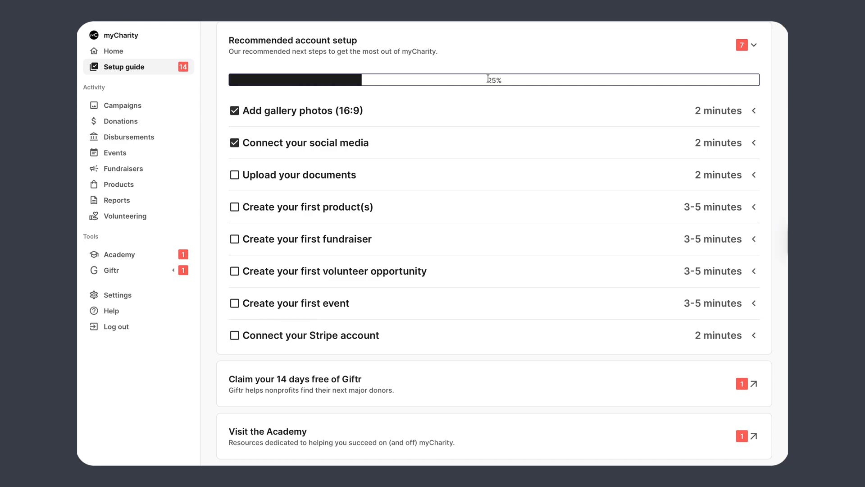
{"action": "scroll", "coordinate": [488, 79], "scroll_direction": "up", "scroll_amount": 1}
Step: Expand Upload your documents and attach Form 990.pdf to the Form 990 field
{"action": "left_click", "coordinate": [292, 222]}
{"action": "scroll", "coordinate": [292, 224], "scroll_direction": "down", "scroll_amount": 2}
{"action": "scroll", "coordinate": [326, 193], "scroll_direction": "up", "scroll_amount": 1}
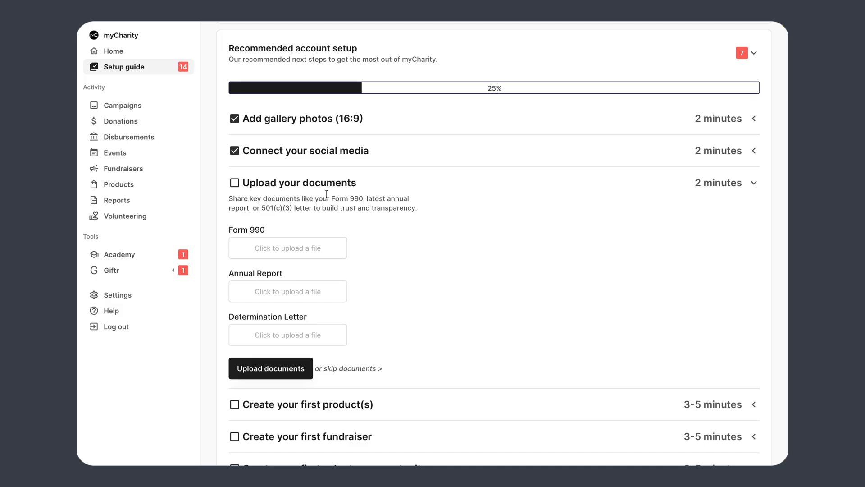
{"action": "left_click", "coordinate": [293, 249]}
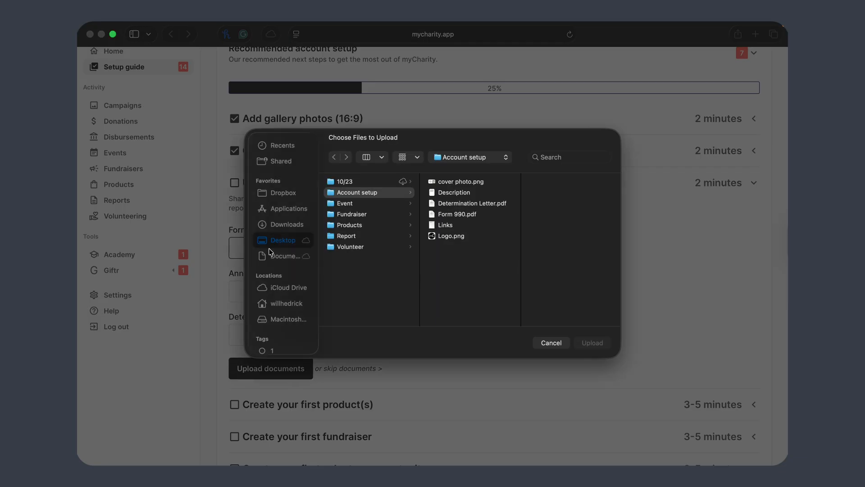
{"action": "left_click", "coordinate": [500, 215]}
{"action": "left_click", "coordinate": [581, 342]}
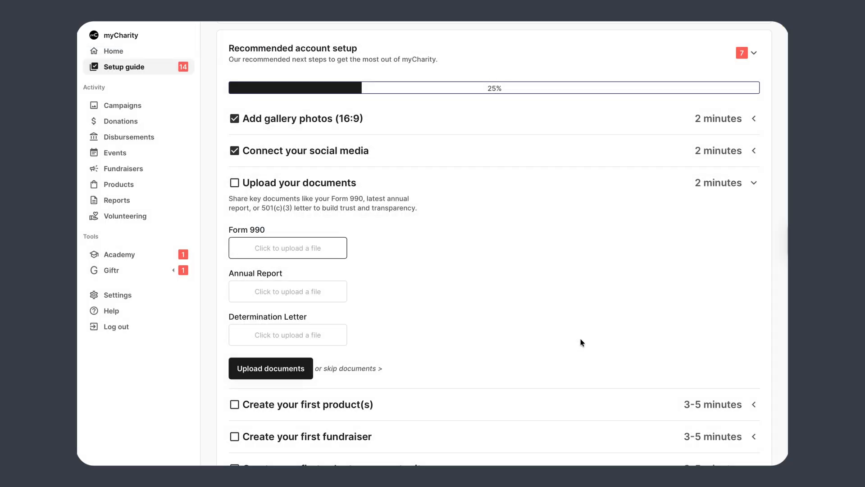
Step: Leave Annual Report empty and attach Determination Letter.pdf
{"action": "left_click", "coordinate": [273, 291]}
{"action": "left_click", "coordinate": [550, 338]}
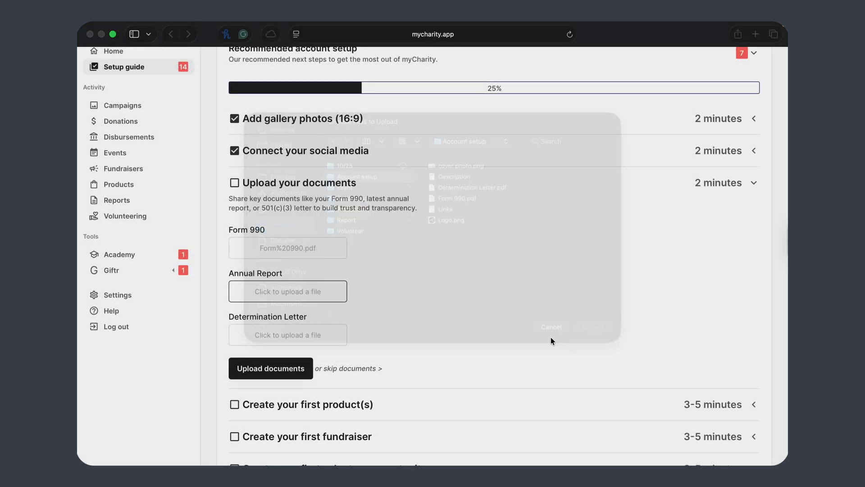
{"action": "left_click", "coordinate": [281, 335]}
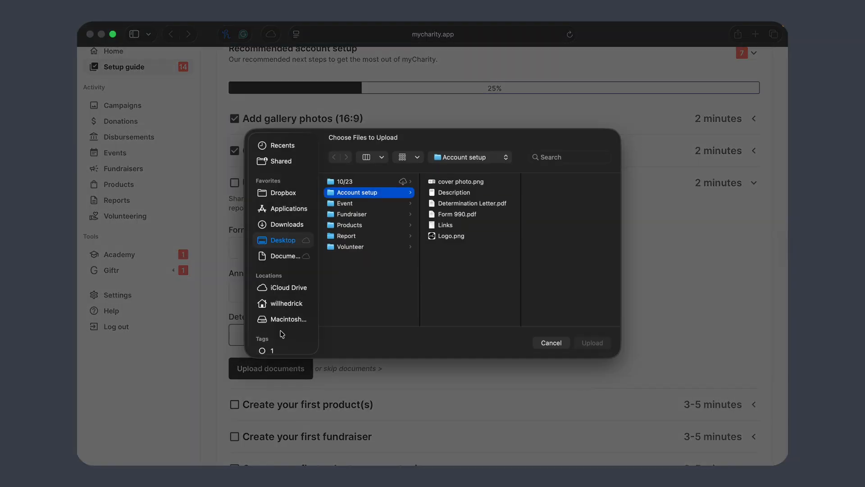
{"action": "left_click", "coordinate": [476, 205]}
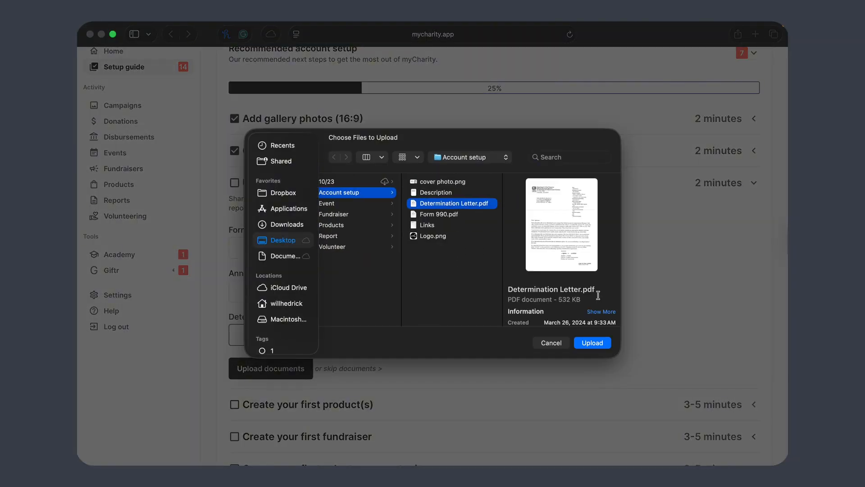
{"action": "left_click", "coordinate": [592, 342]}
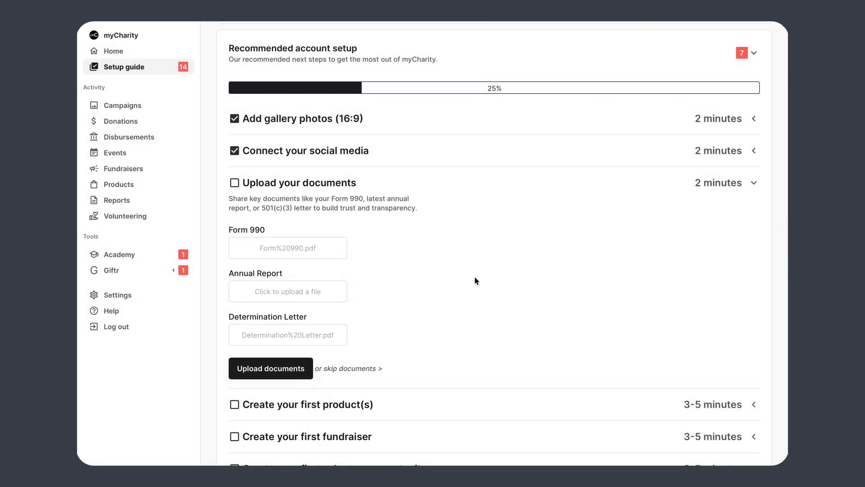
Step: Confirm required setup shows 100%, then return to the recommended checklist at 38%
{"action": "scroll", "coordinate": [475, 280], "scroll_direction": "down", "scroll_amount": 1}
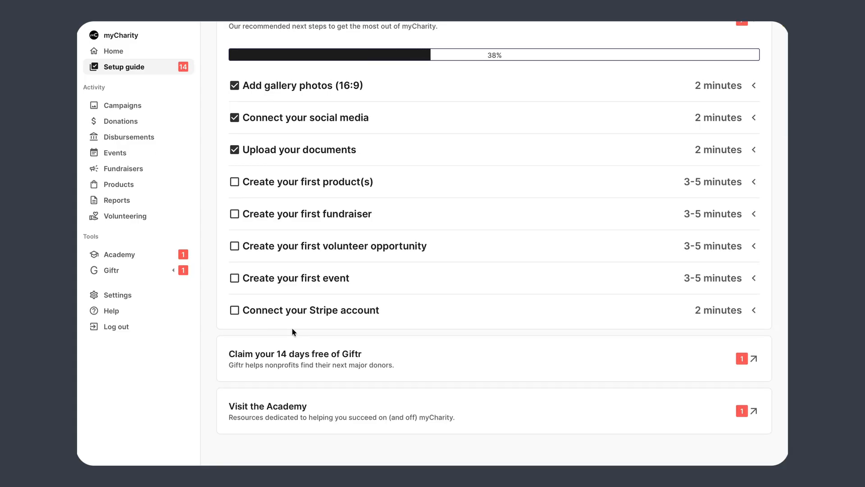
{"action": "scroll", "coordinate": [473, 216], "scroll_direction": "down", "scroll_amount": 1}
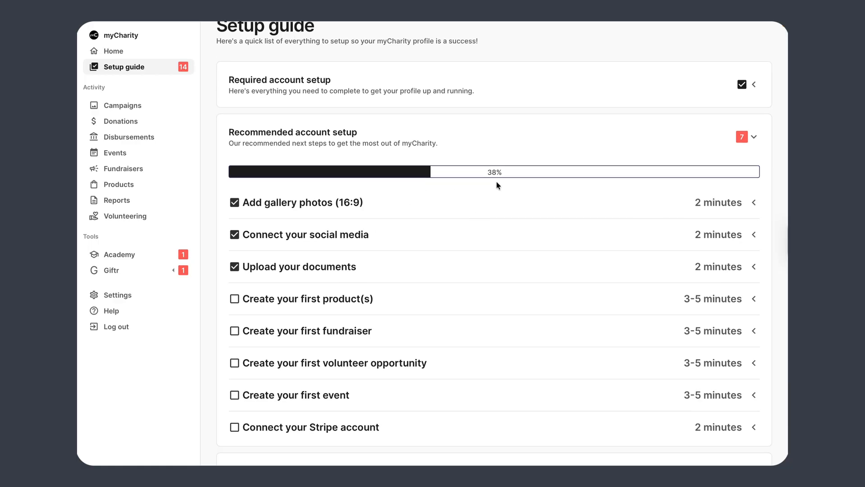
{"action": "scroll", "coordinate": [497, 185], "scroll_direction": "down", "scroll_amount": 1}
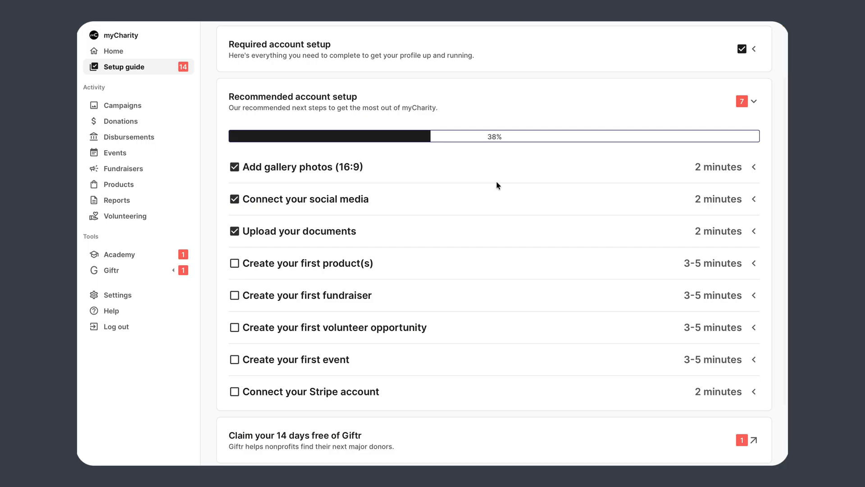
{"action": "scroll", "coordinate": [497, 184], "scroll_direction": "up", "scroll_amount": 2}
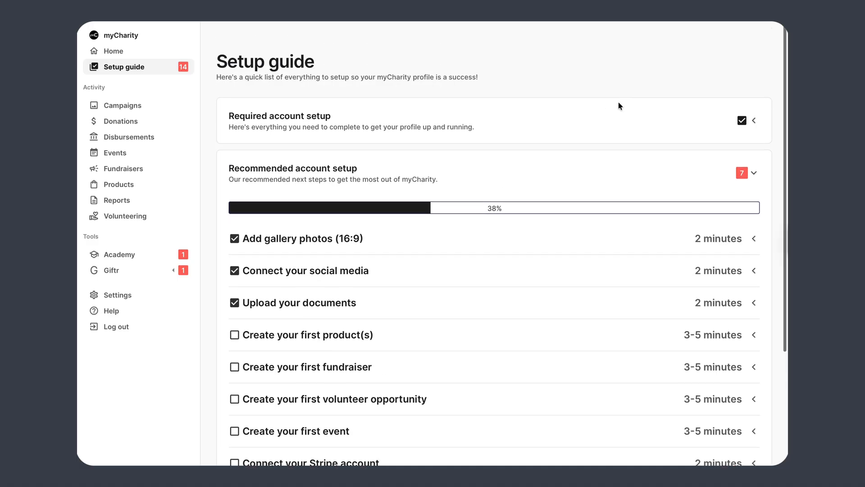
{"action": "left_click", "coordinate": [612, 124]}
{"action": "scroll", "coordinate": [483, 271], "scroll_direction": "down", "scroll_amount": 3}
{"action": "scroll", "coordinate": [482, 270], "scroll_direction": "up", "scroll_amount": 3}
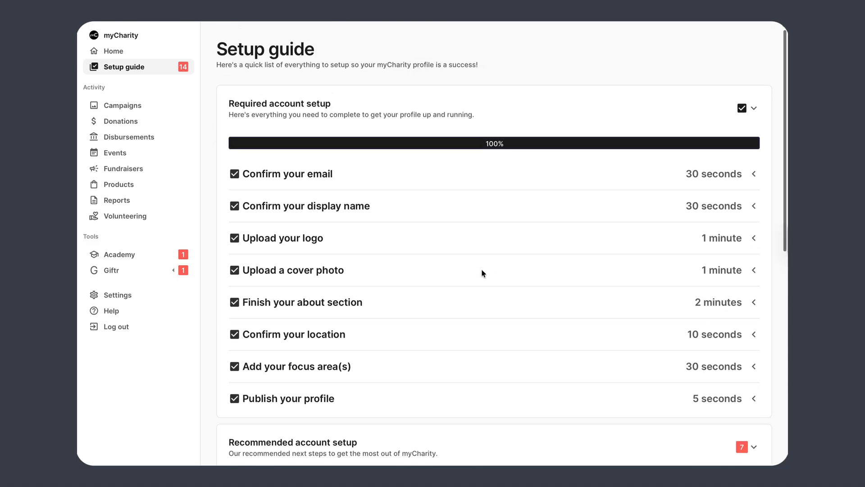
{"action": "left_click", "coordinate": [550, 116]}
{"action": "scroll", "coordinate": [451, 180], "scroll_direction": "down", "scroll_amount": 2}
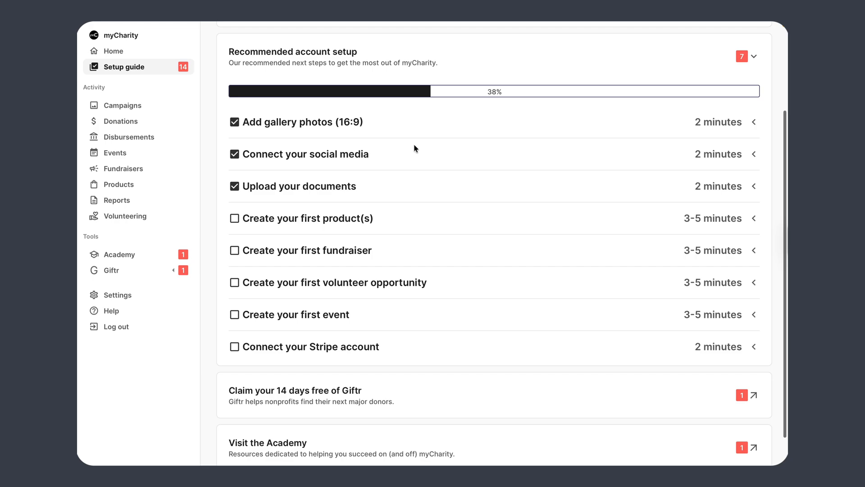
{"action": "scroll", "coordinate": [424, 184], "scroll_direction": "up", "scroll_amount": 3}
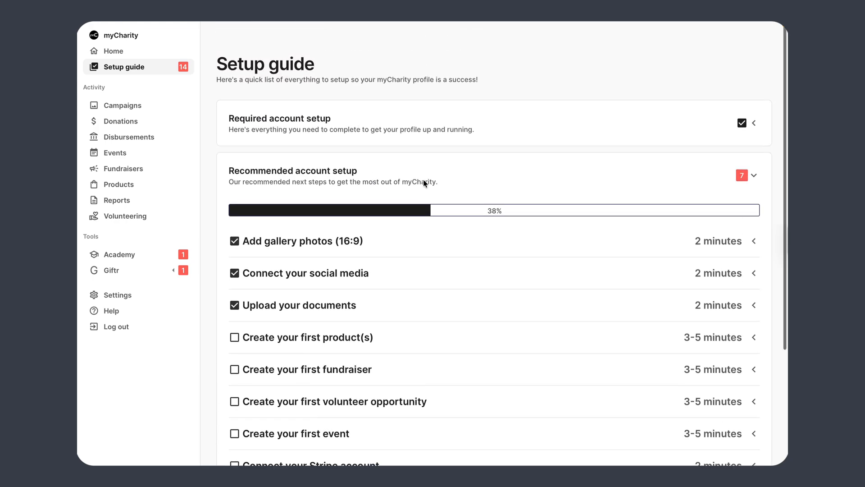
{"action": "scroll", "coordinate": [425, 185], "scroll_direction": "down", "scroll_amount": 2}
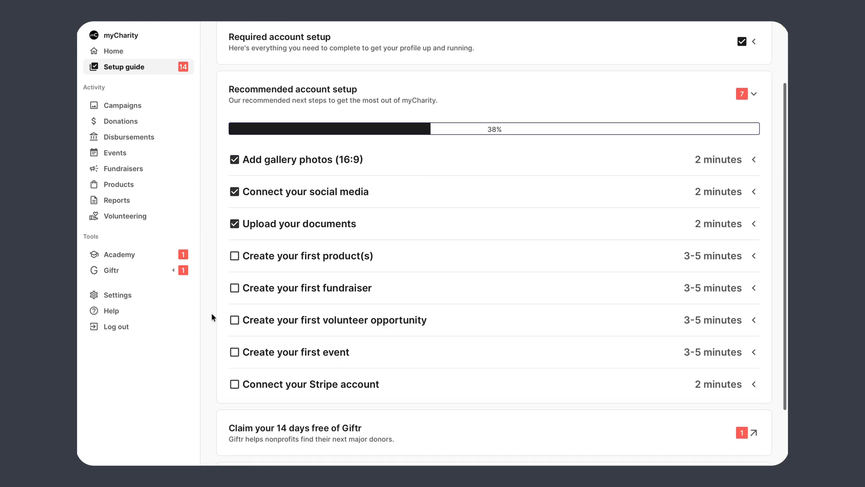